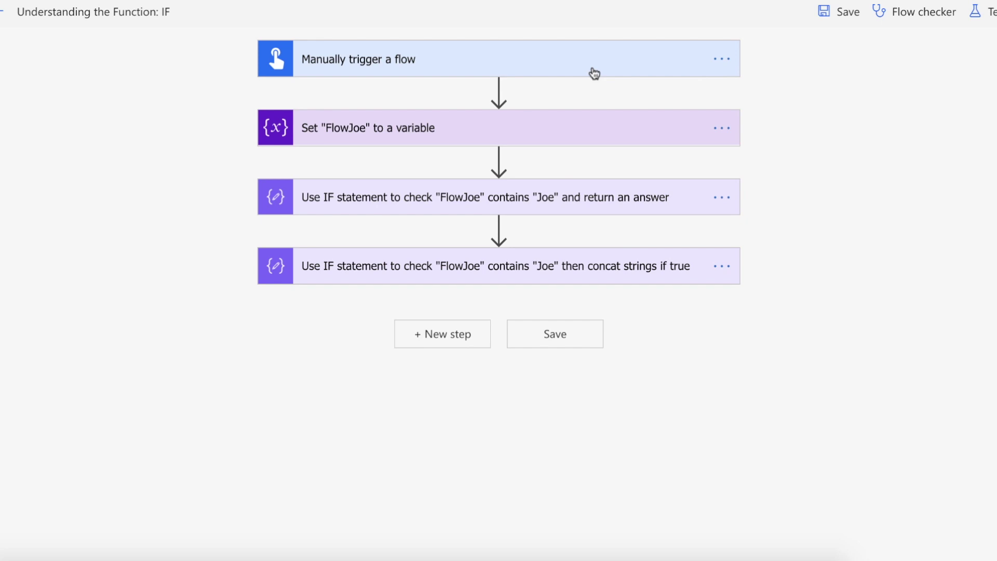
# Check the FlowJoe variable step, then read through the first IF step's expression to its returned answer.
pyautogui.click(462, 139)
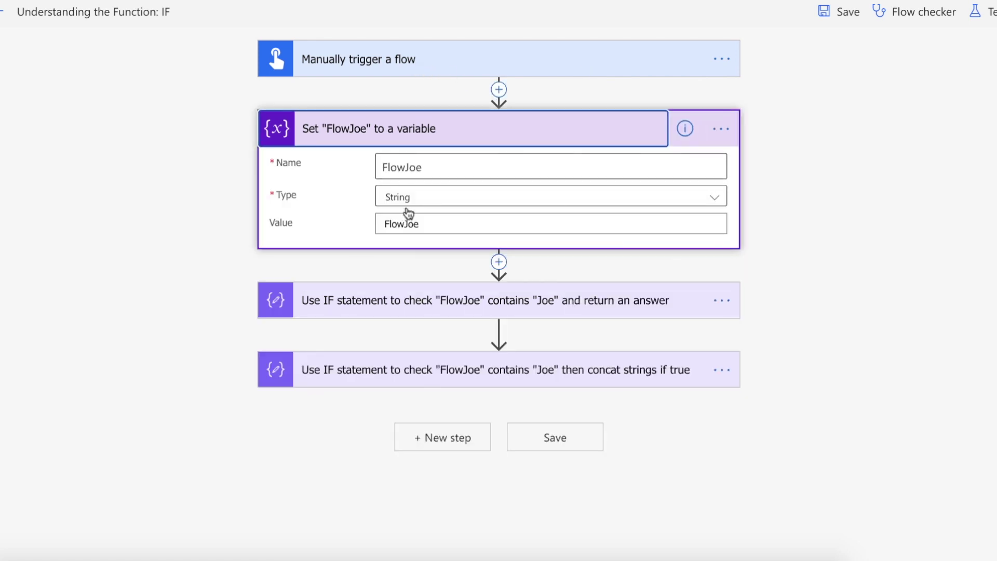
pyautogui.click(486, 127)
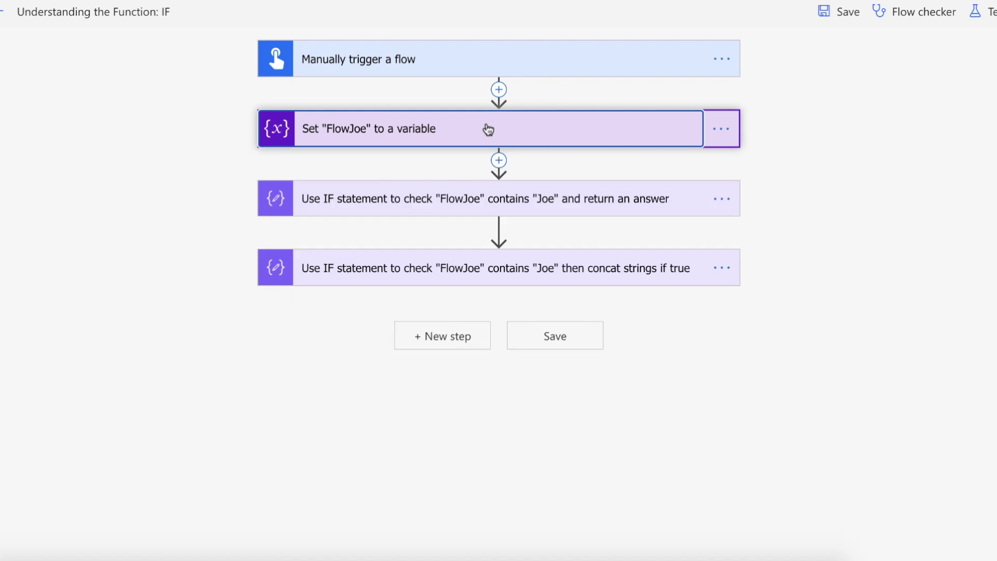
pyautogui.click(473, 198)
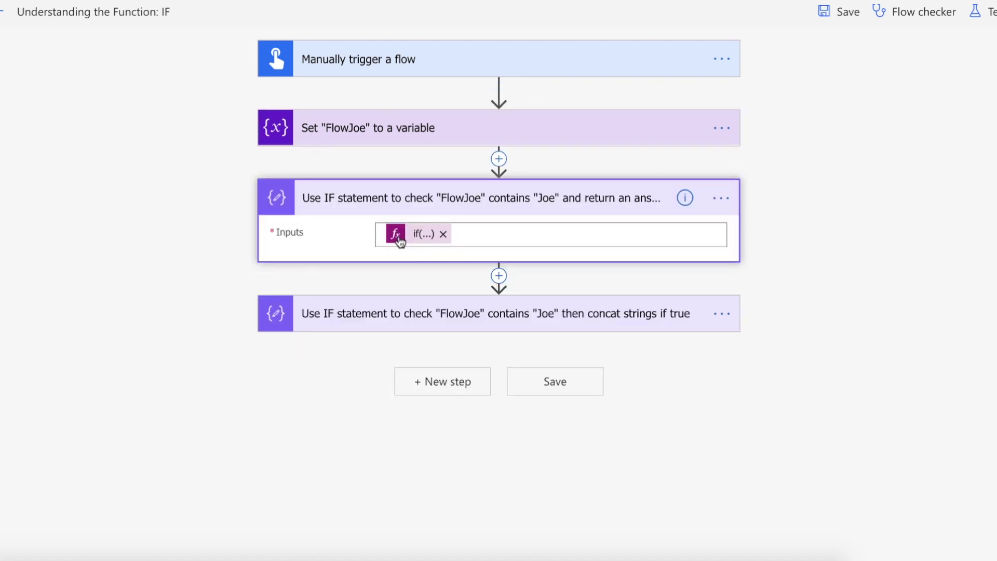
pyautogui.click(421, 235)
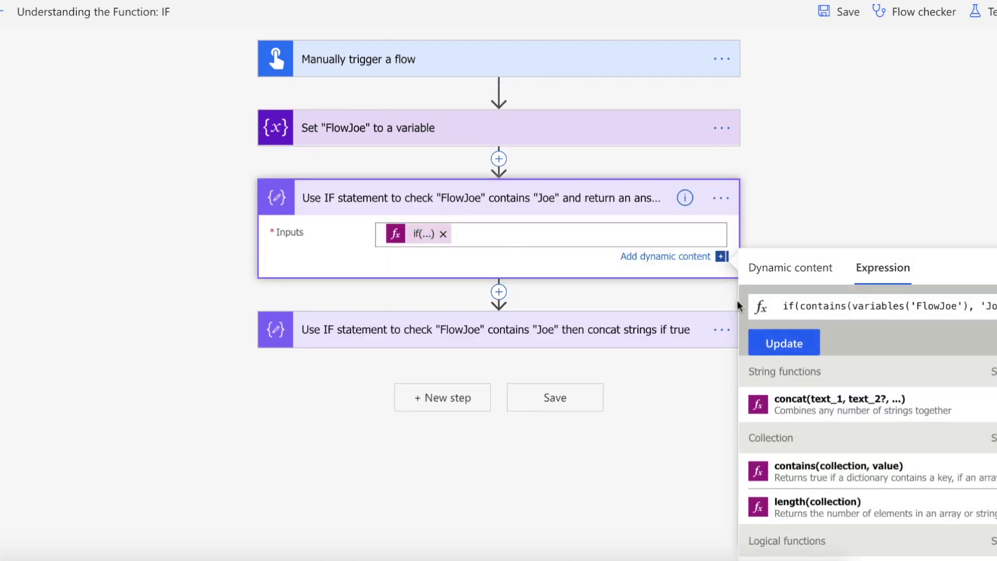
pyautogui.click(800, 307)
pyautogui.press('Right')
pyautogui.press('Right')
pyautogui.press('Right')
pyautogui.press('Right')
pyautogui.press('Right')
pyautogui.press('Right')
pyautogui.press('Right')
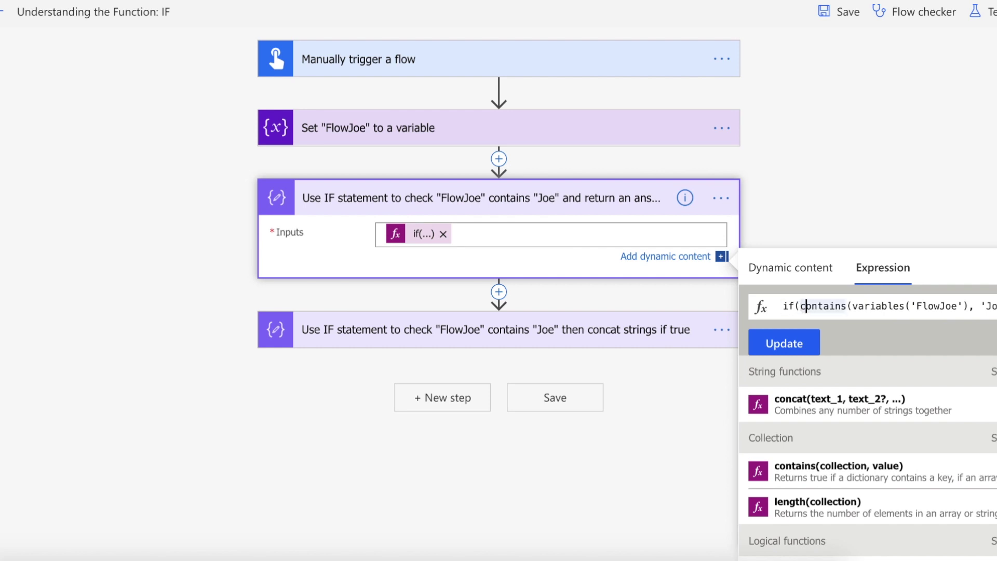
pyautogui.press('Right')
pyautogui.press('Right')
pyautogui.press('Right')
pyautogui.press('Right')
pyautogui.press('Right')
pyautogui.press('Right')
pyautogui.press('Right')
pyautogui.press('Right')
pyautogui.press('Right')
pyautogui.press('Right')
pyautogui.press('Right')
pyautogui.press('Right')
pyautogui.press('Right')
pyautogui.press('Right')
pyautogui.press('Right')
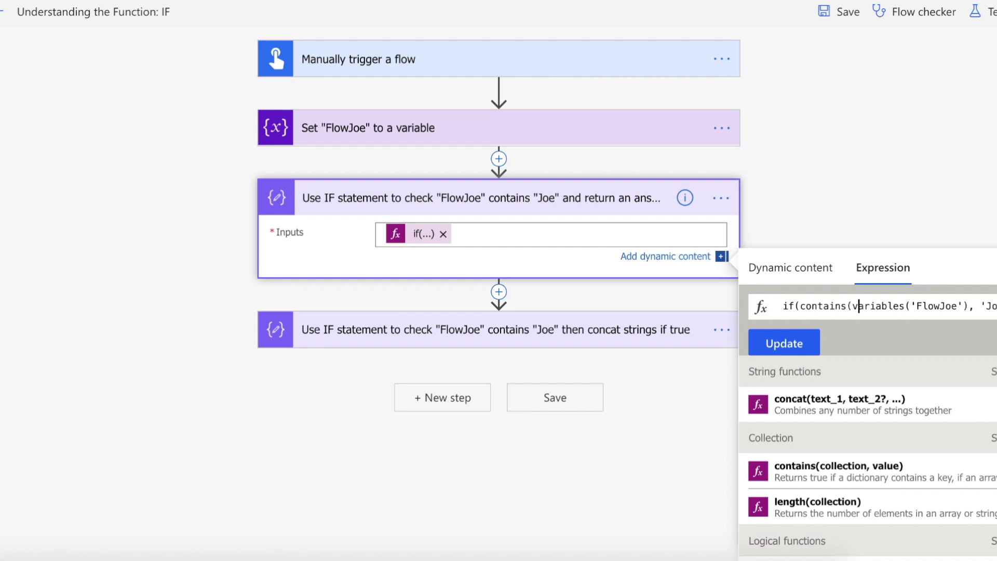
pyautogui.press('Right')
pyautogui.press('Right')
pyautogui.press('Right')
pyautogui.press('Right')
pyautogui.press('Right')
pyautogui.press('Right')
pyautogui.press('Right')
pyautogui.press('Right')
pyautogui.press('Right')
pyautogui.press('Right')
pyautogui.press('Right')
pyautogui.press('Right')
pyautogui.press('Right')
pyautogui.press('Right')
pyautogui.press('Right')
pyautogui.press('Right')
pyautogui.press('Right')
pyautogui.press('Right')
pyautogui.press('Right')
pyautogui.press('Right')
pyautogui.press('Right')
pyautogui.press('Right')
pyautogui.press('Right')
pyautogui.press('Right')
pyautogui.press('Right')
pyautogui.press('Right')
pyautogui.press('Right')
pyautogui.press('Right')
pyautogui.press('Right')
pyautogui.press('Right')
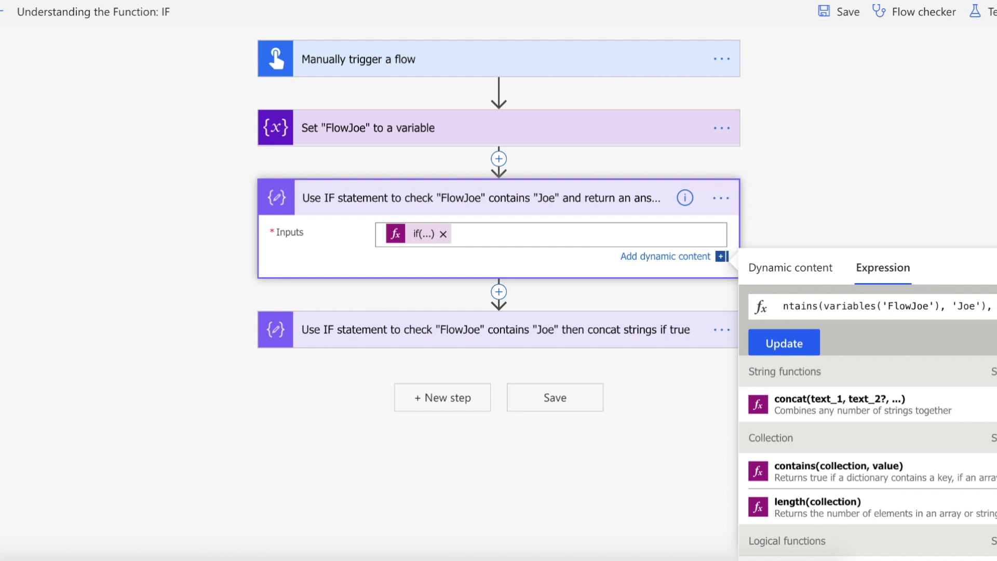
pyautogui.press('Right')
pyautogui.press('Right')
pyautogui.press('Right')
pyautogui.press('Right')
pyautogui.press('Right')
pyautogui.press('Right')
pyautogui.press('Right')
pyautogui.press('Right')
pyautogui.press('Right')
pyautogui.press('Right')
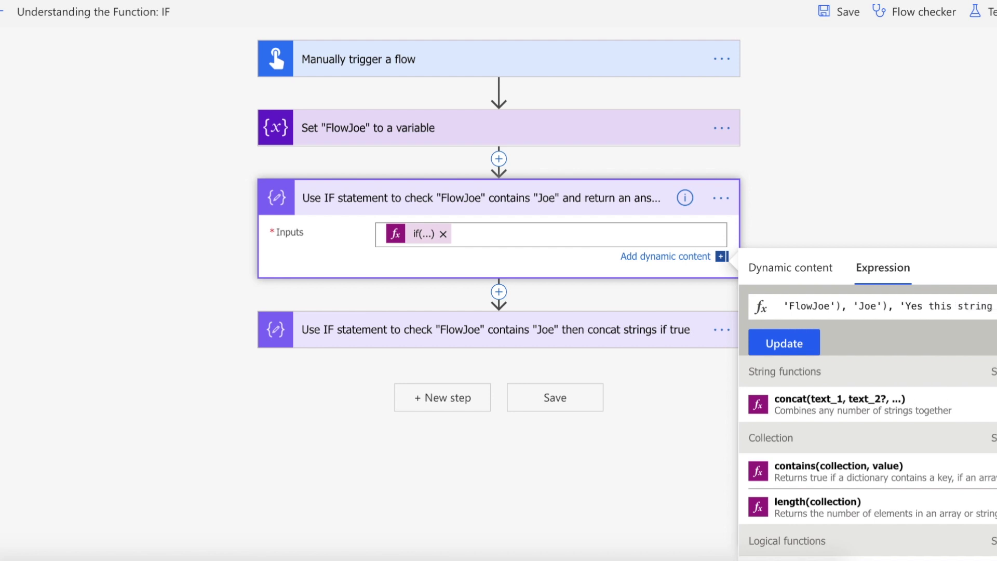
pyautogui.press('Right')
pyautogui.press('Right')
pyautogui.press('Right')
pyautogui.press('Right')
pyautogui.press('Right')
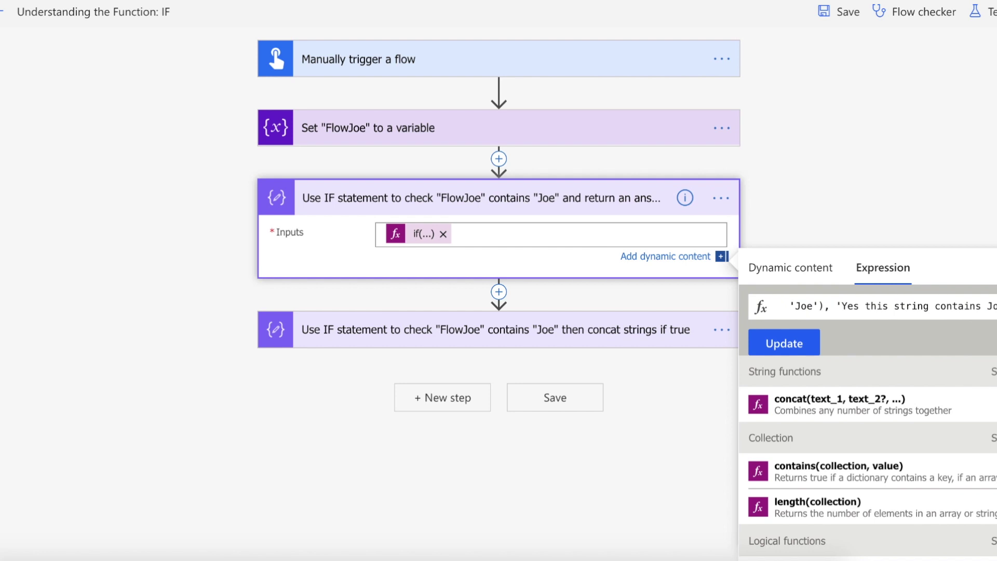
pyautogui.click(783, 182)
pyautogui.click(680, 188)
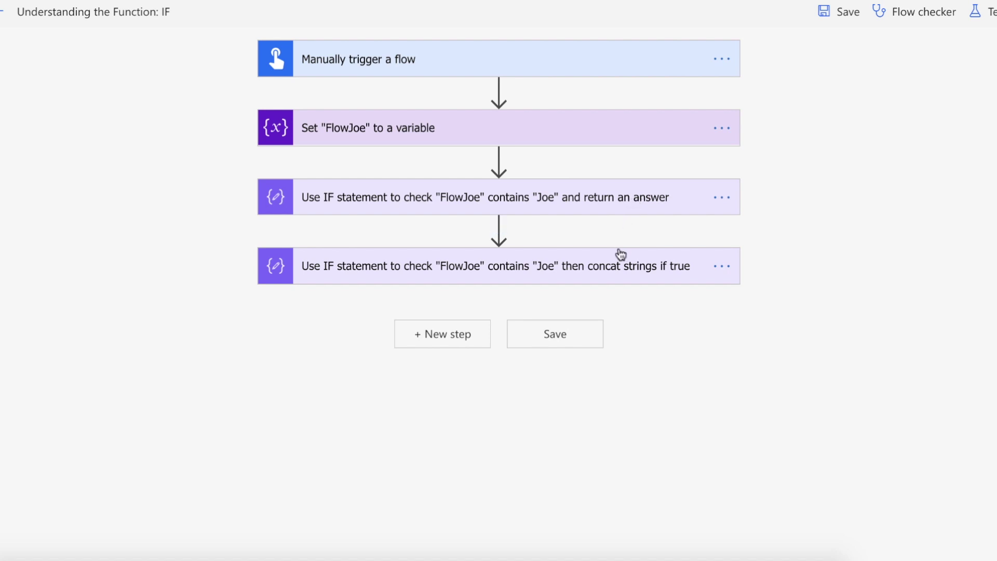
# Read the last IF step's if() expression through to its concat(variables(…)) part for when FlowJoe contains Joe.
pyautogui.click(613, 267)
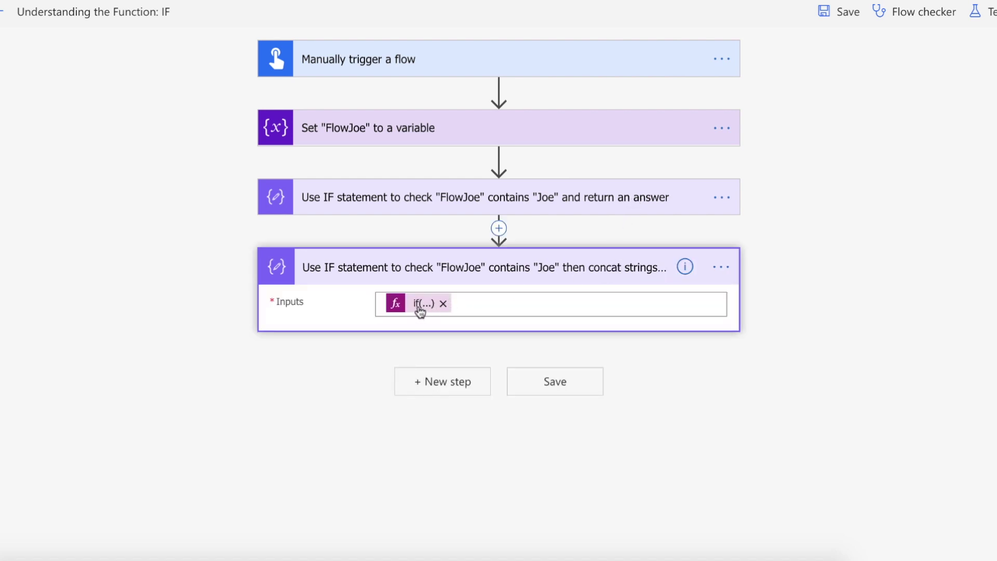
pyautogui.click(429, 307)
pyautogui.click(852, 374)
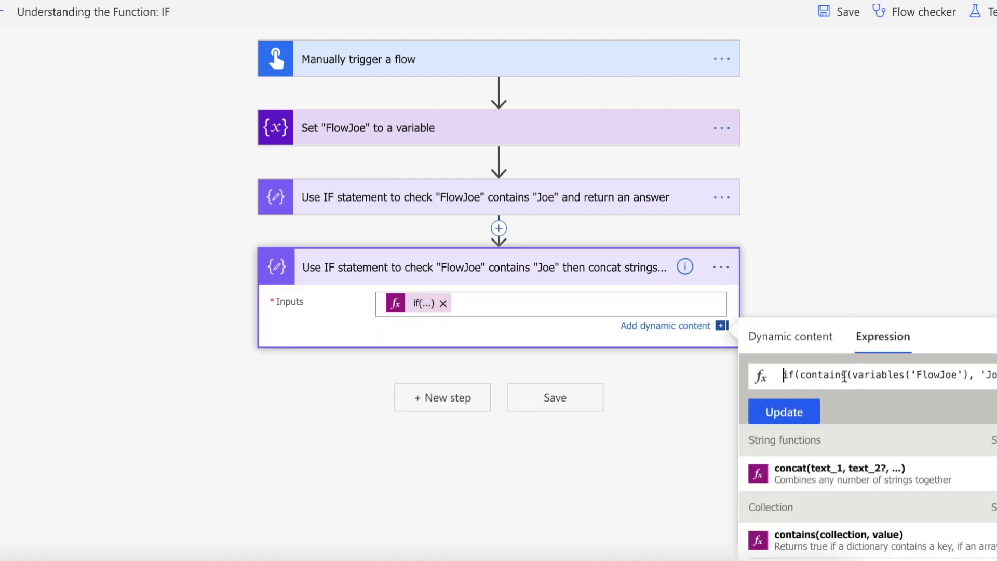
pyautogui.press('Right')
pyautogui.press('Right')
pyautogui.press('Right')
pyautogui.press('Right')
pyautogui.press('Right')
pyautogui.press('Right')
pyautogui.press('Right')
pyautogui.press('Right')
pyautogui.press('Right')
pyautogui.press('Right')
pyautogui.press('Right')
pyautogui.press('Right')
pyautogui.press('Right')
pyautogui.press('Right')
pyautogui.press('Right')
pyautogui.press('Right')
pyautogui.press('Right')
pyautogui.press('Right')
pyautogui.press('Right')
pyautogui.press('Right')
pyautogui.press('Right')
pyautogui.press('Right')
pyautogui.press('Right')
pyautogui.press('Right')
pyautogui.press('Right')
pyautogui.press('Right')
pyautogui.press('Right')
pyautogui.press('Right')
pyautogui.press('Right')
pyautogui.press('Right')
pyautogui.press('Right')
pyautogui.press('Right')
pyautogui.press('Right')
pyautogui.press('Right')
pyautogui.press('Right')
pyautogui.press('Right')
pyautogui.press('Right')
pyautogui.press('Right')
pyautogui.press('Right')
pyautogui.press('Right')
pyautogui.press('Right')
pyautogui.press('Right')
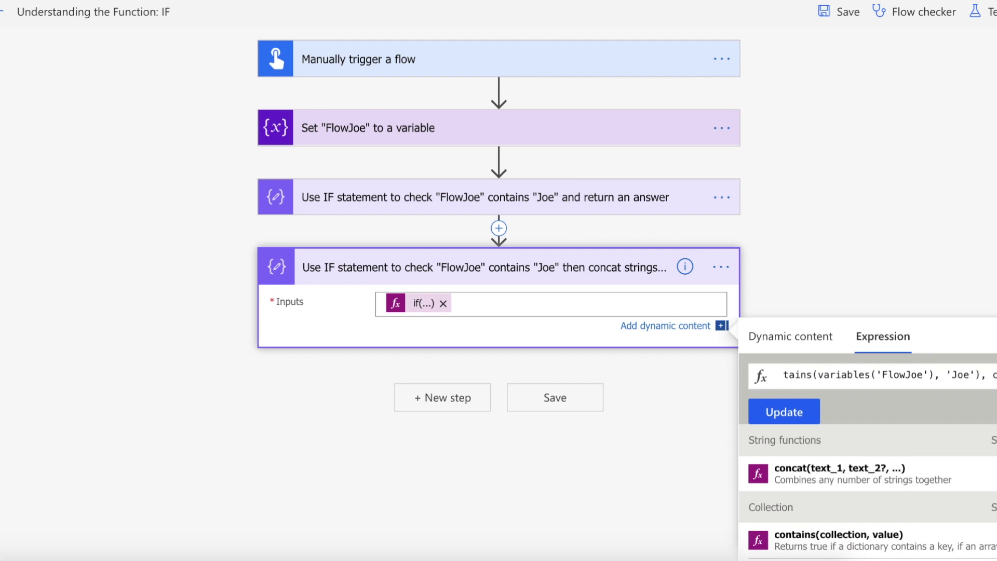
pyautogui.press('Right')
pyautogui.press('Right')
pyautogui.press('Right')
pyautogui.press('Right')
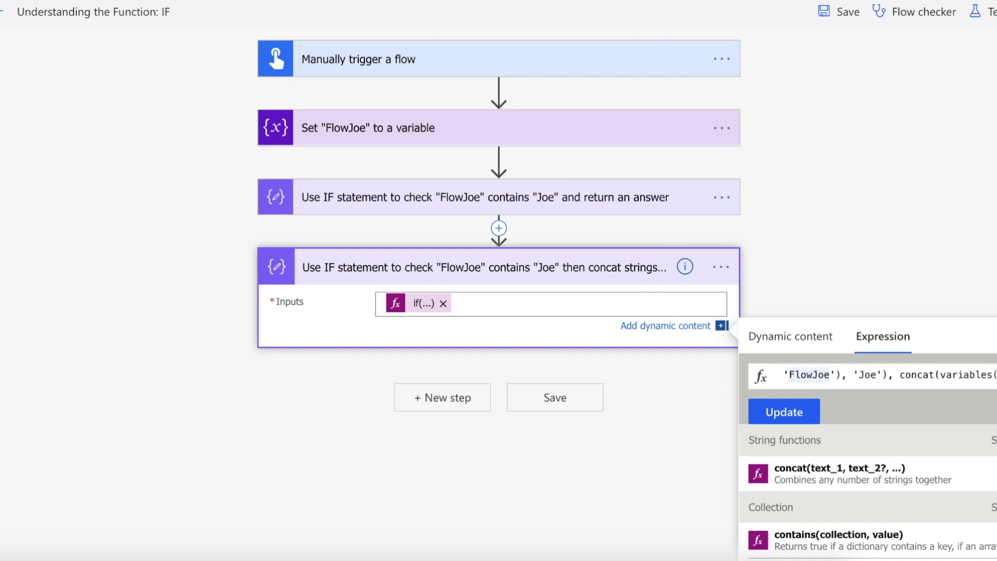
pyautogui.press('Right')
pyautogui.press('Right')
pyautogui.press('Right')
pyautogui.press('Right')
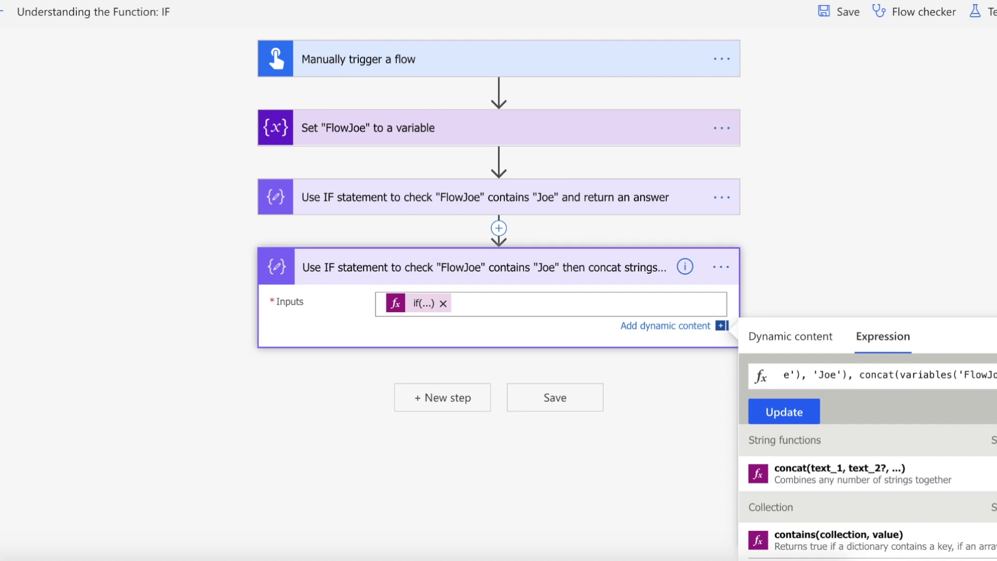
# Run a manual test of the flow.
pyautogui.click(885, 250)
pyautogui.click(987, 13)
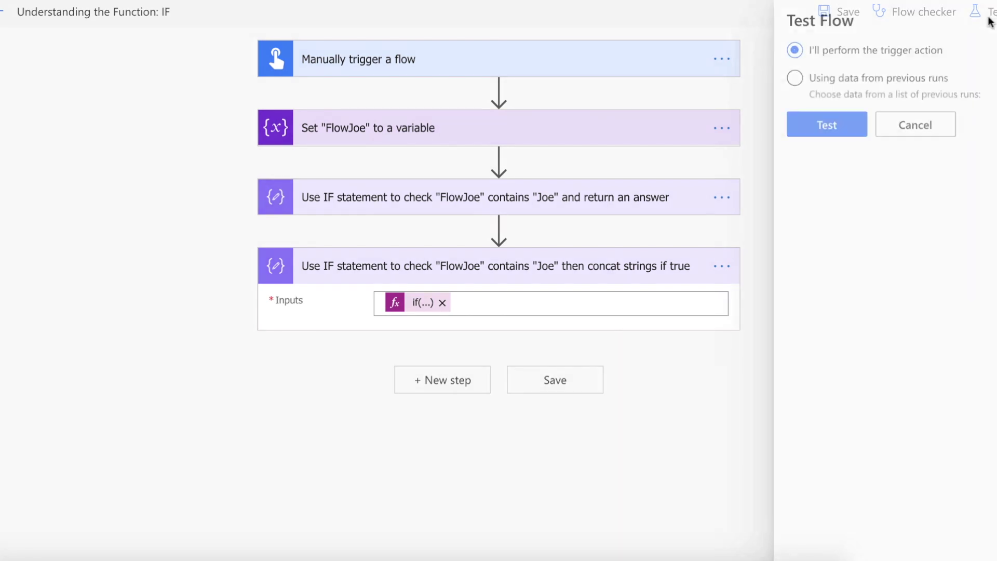
pyautogui.click(816, 125)
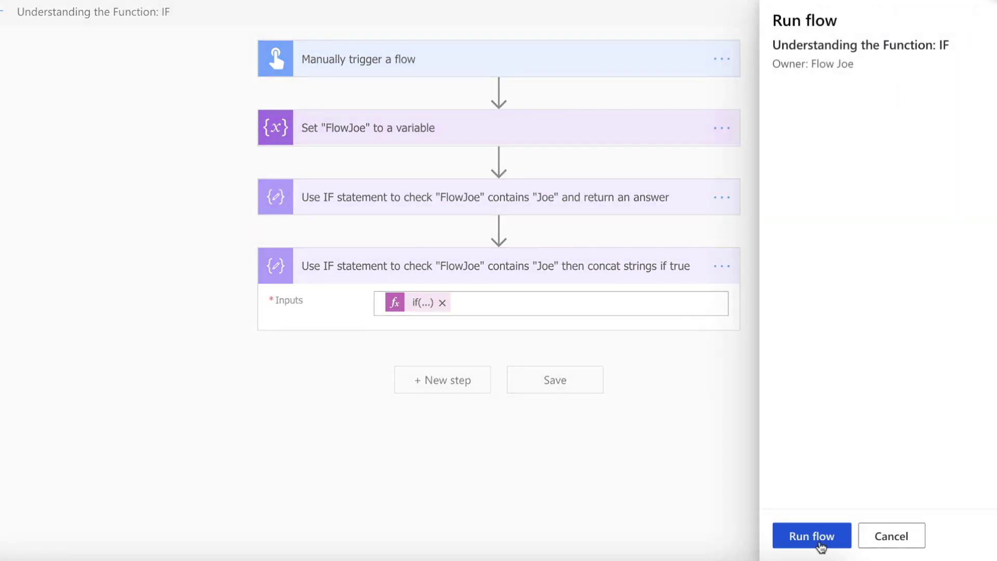
pyautogui.click(821, 541)
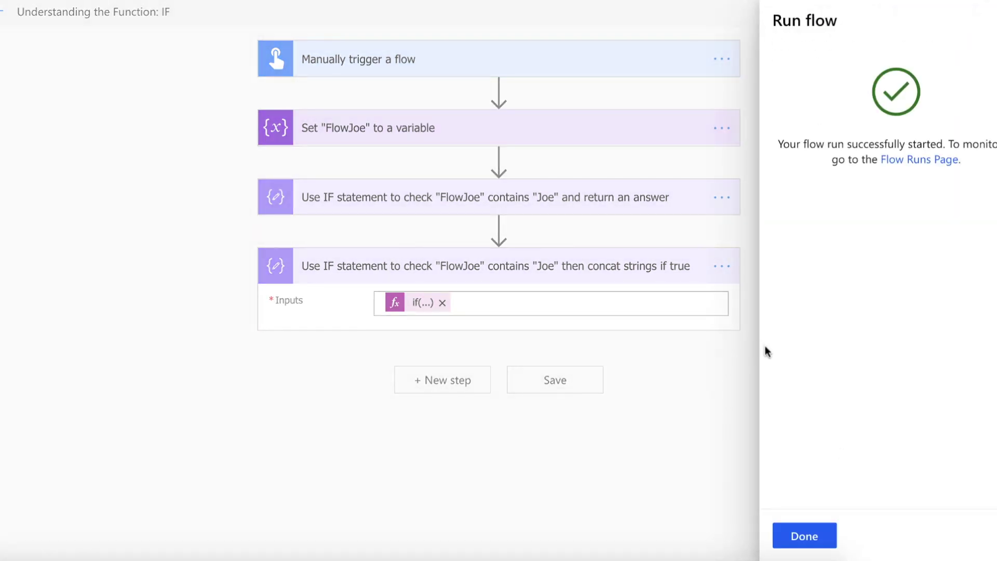
pyautogui.click(795, 539)
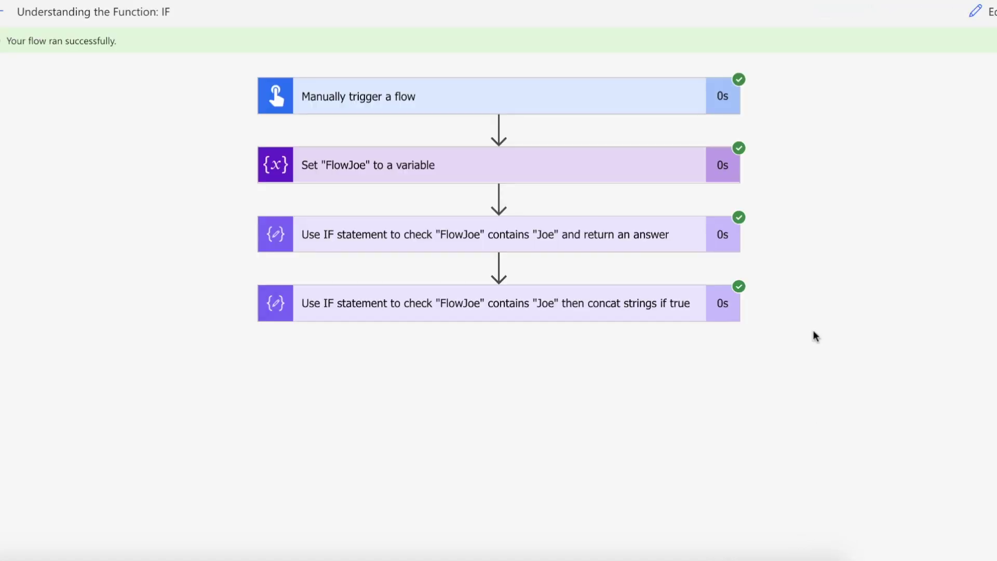
# Review the run's step results, highlighting the first IF output 'Yes this string contains Joe'.
pyautogui.click(395, 174)
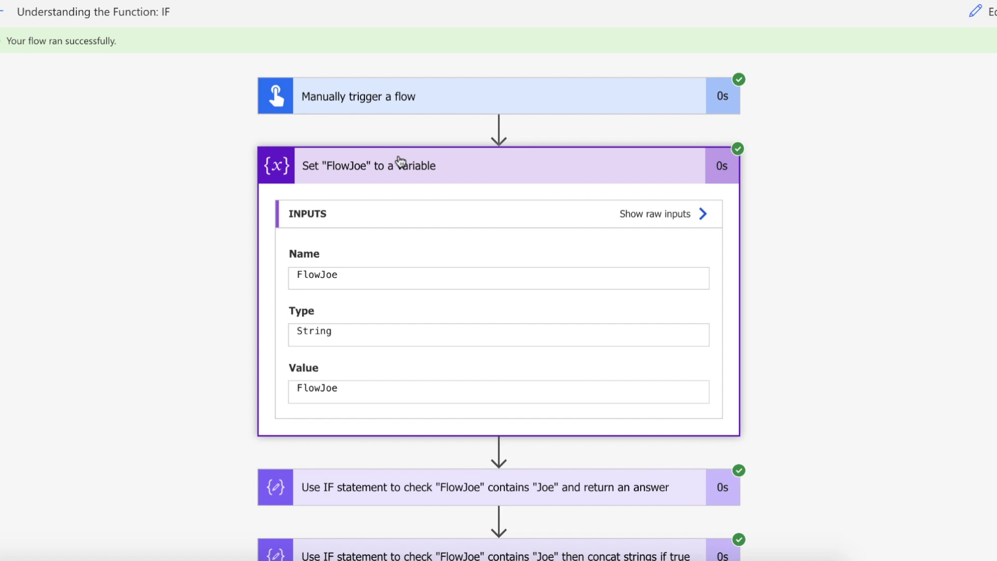
pyautogui.click(396, 160)
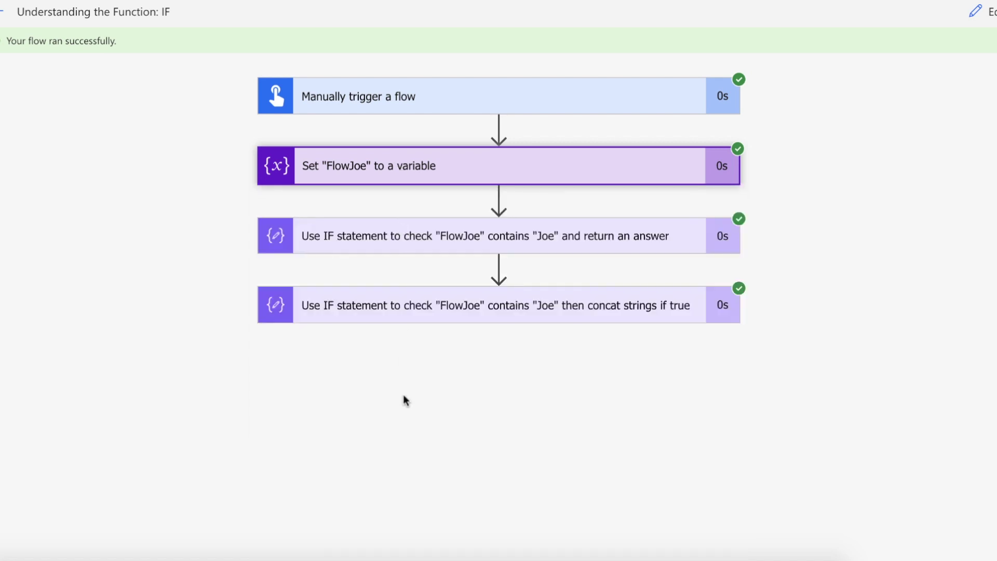
pyautogui.click(425, 244)
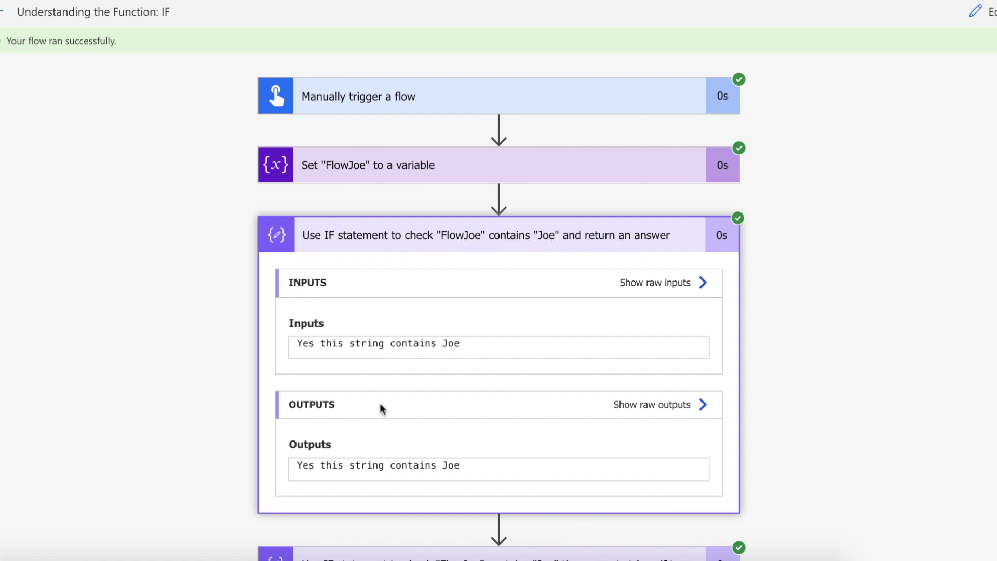
pyautogui.moveTo(296, 344); pyautogui.dragTo(438, 352)
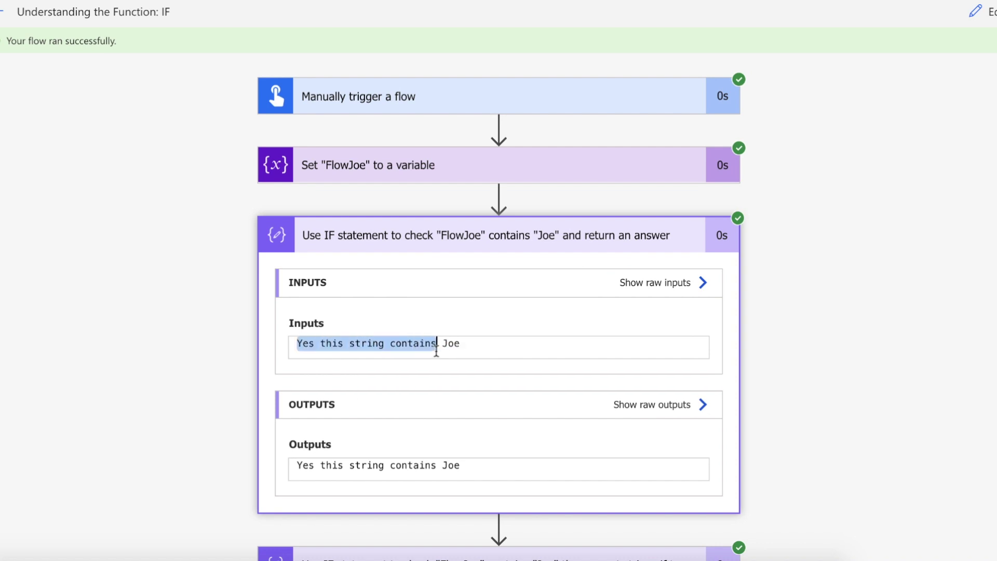
pyautogui.click(546, 239)
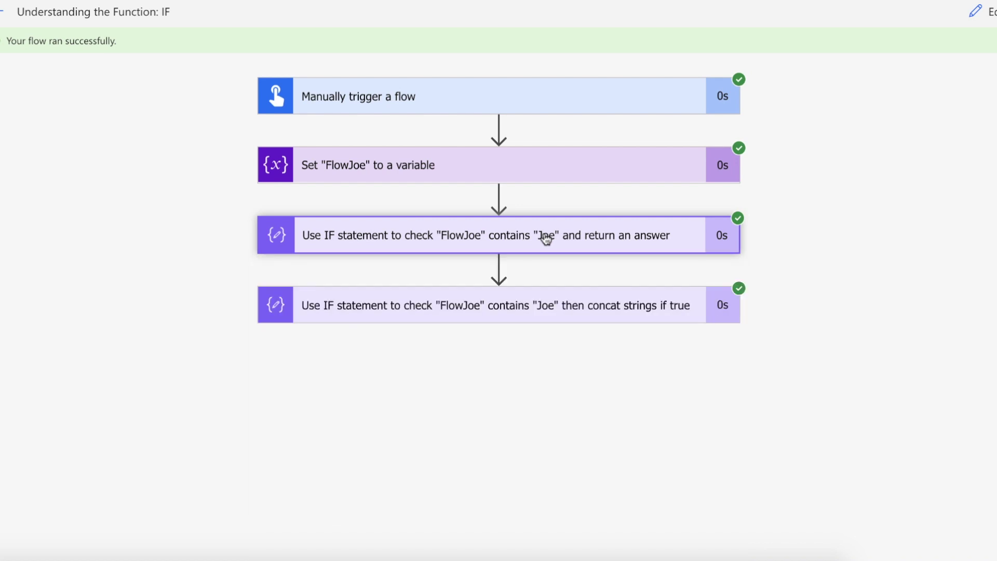
pyautogui.click(545, 307)
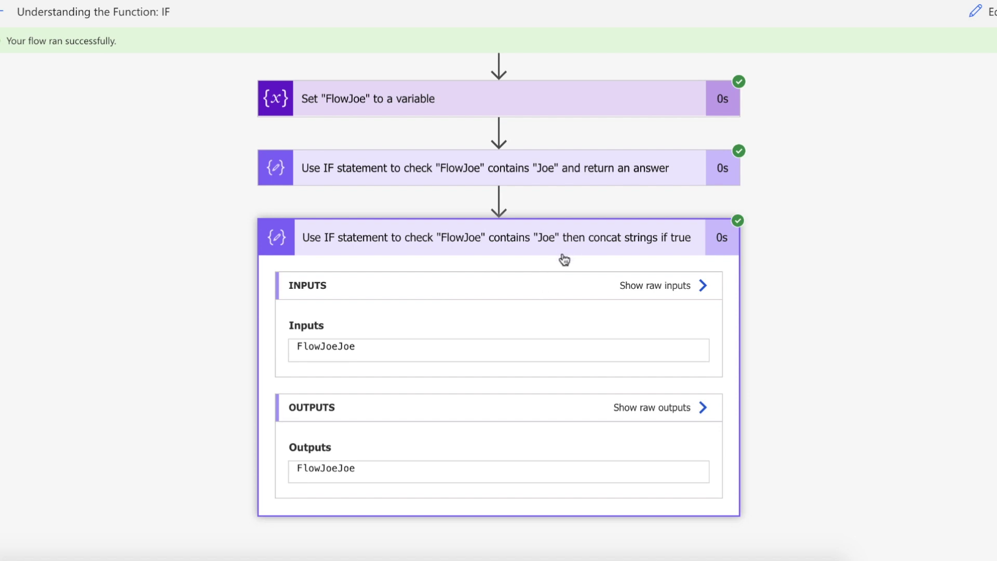
pyautogui.moveTo(296, 347); pyautogui.dragTo(356, 348)
pyautogui.click(532, 237)
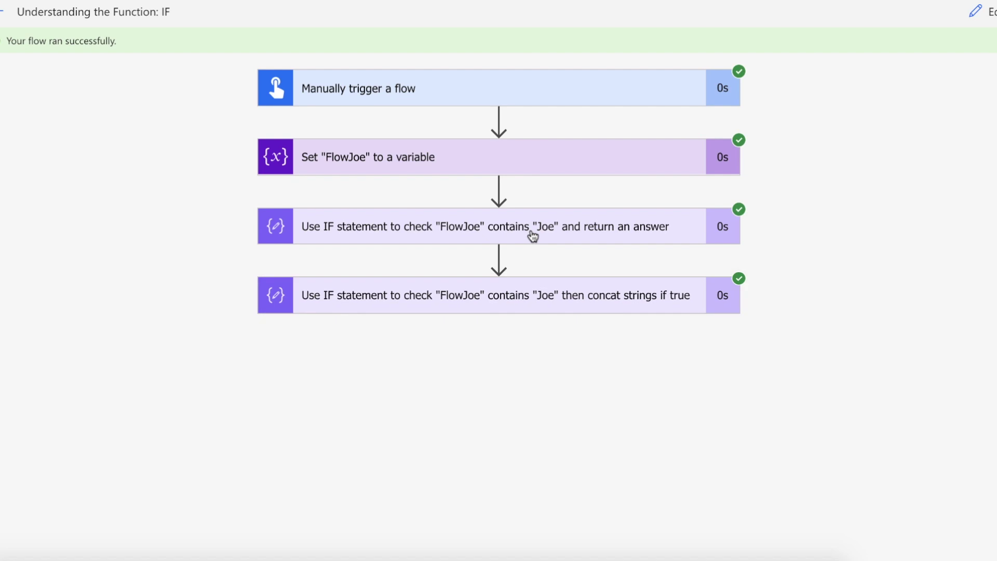